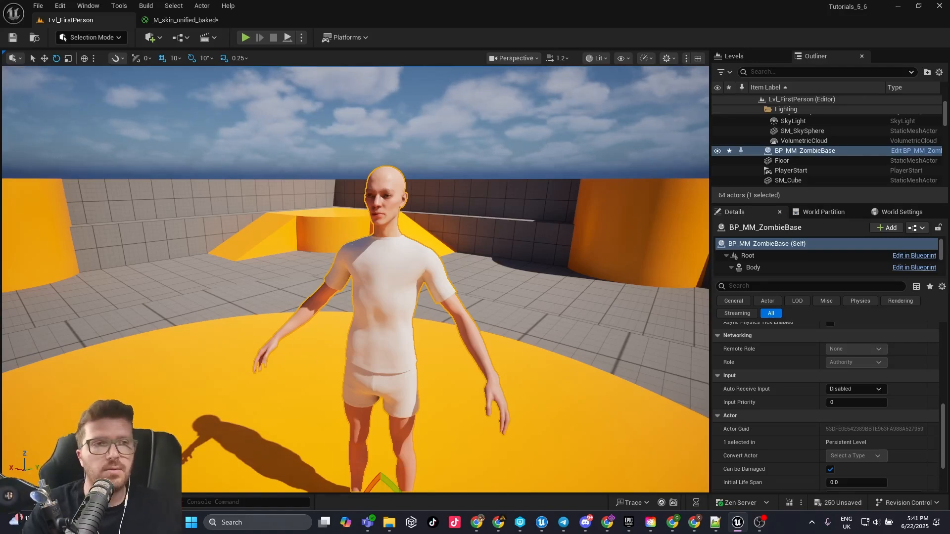
- Open the M_skin_unified_baked material from the MetaHumans Common/Lookdev_UHM/Skin/Materials folder
middle_drag(412, 328, 457, 373)
key(ctrl+space)
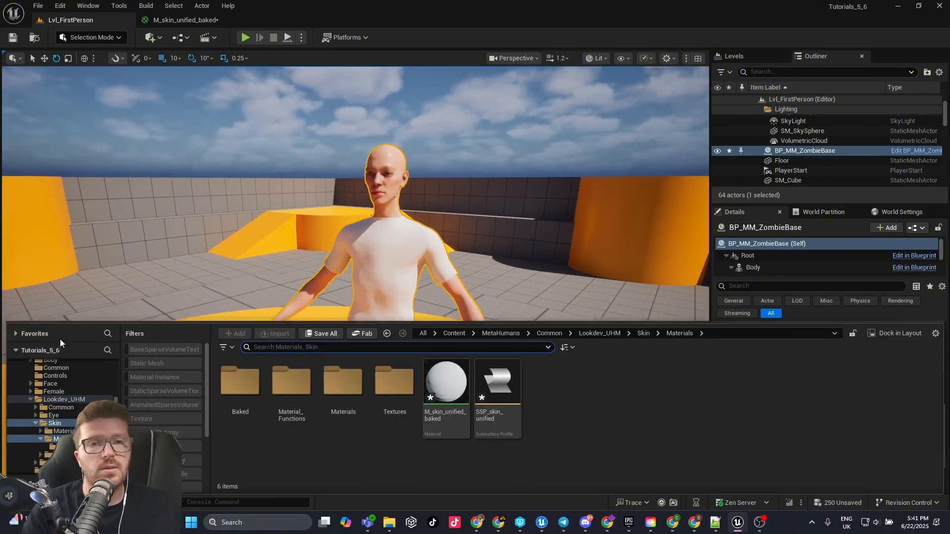
scroll(38, 387, up, 3)
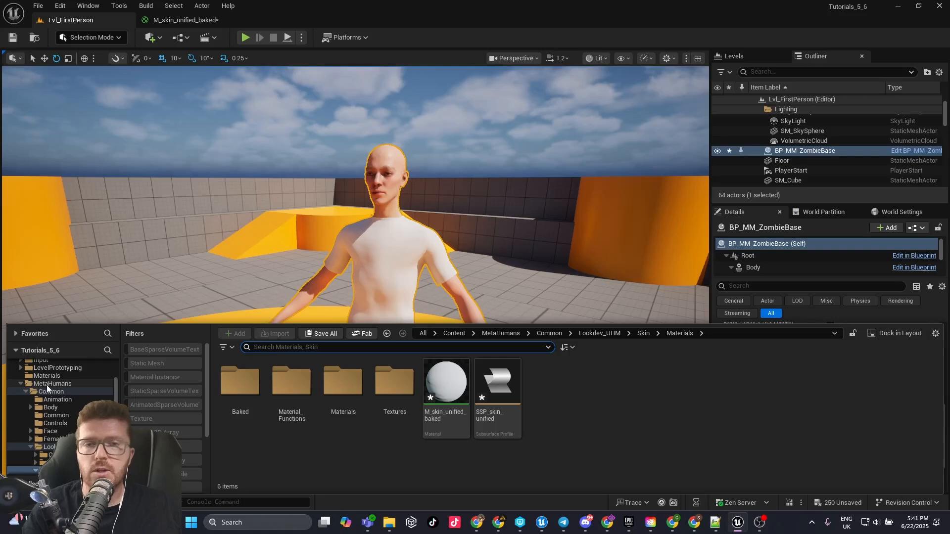
scroll(74, 407, down, 2)
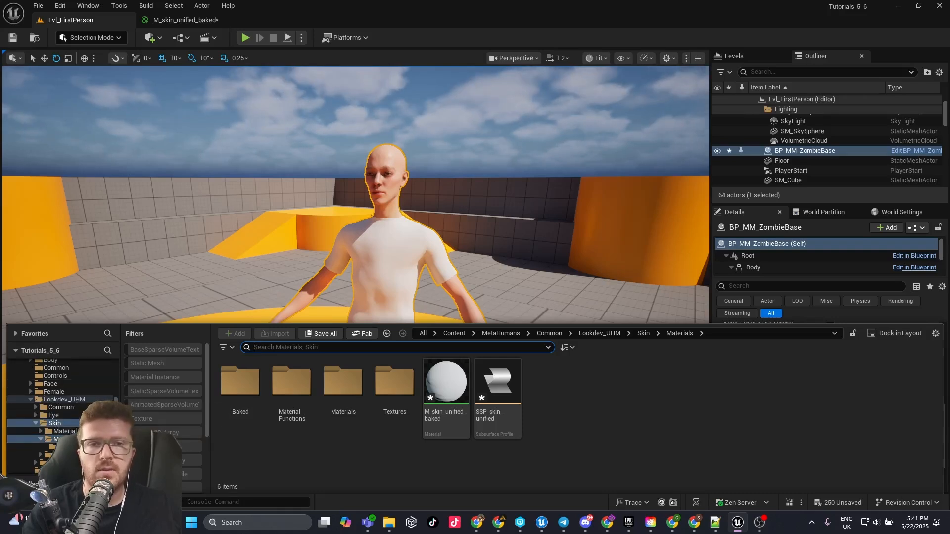
click(56, 439)
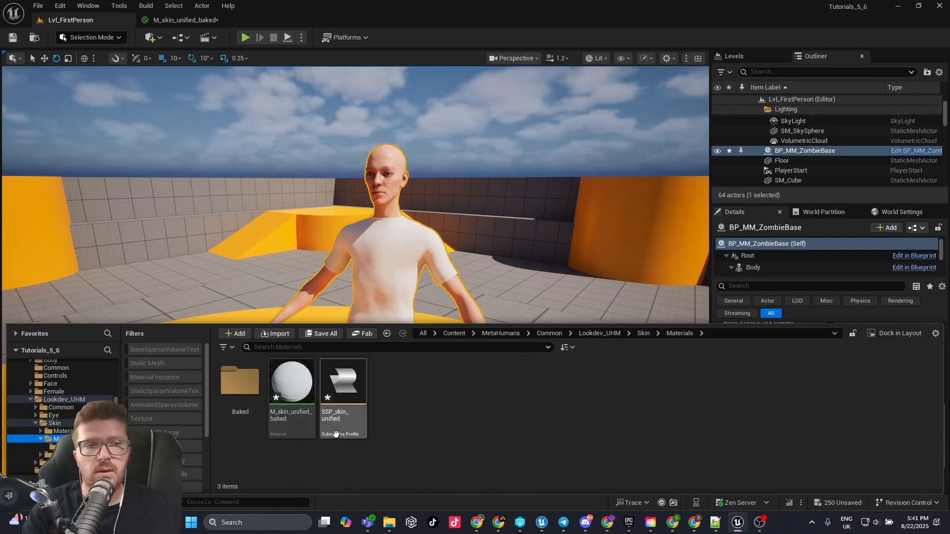
double_click(292, 386)
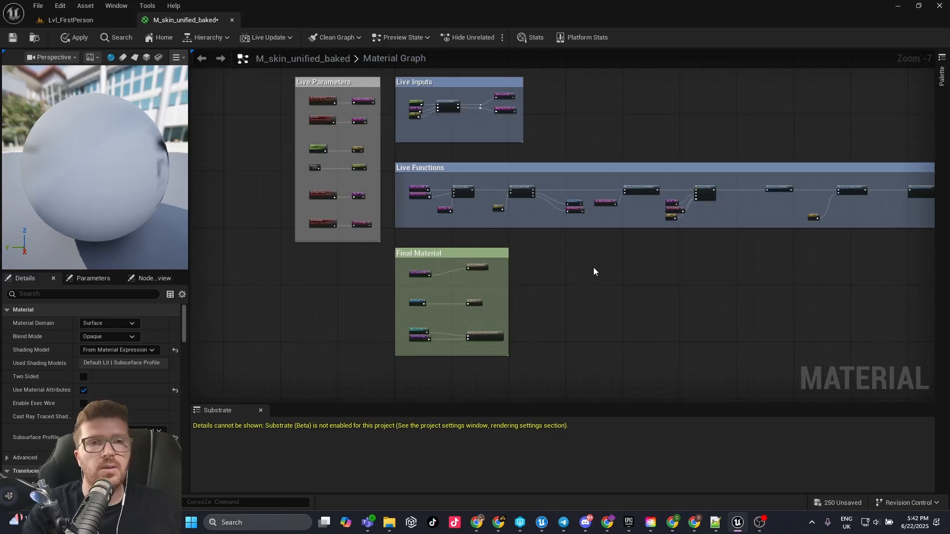
- Examine the material graph's comment groups, focusing on the Final Material group and the link into its Material Attributes output
mouse_move(661, 266)
right_down()
mouse_move(394, 285)
mouse_move(673, 272)
right_up()
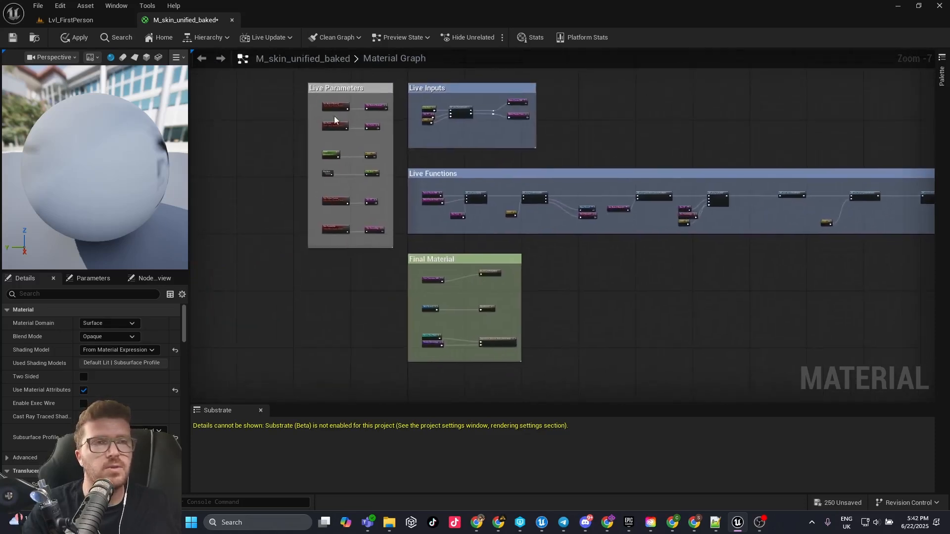
scroll(476, 285, up, 4)
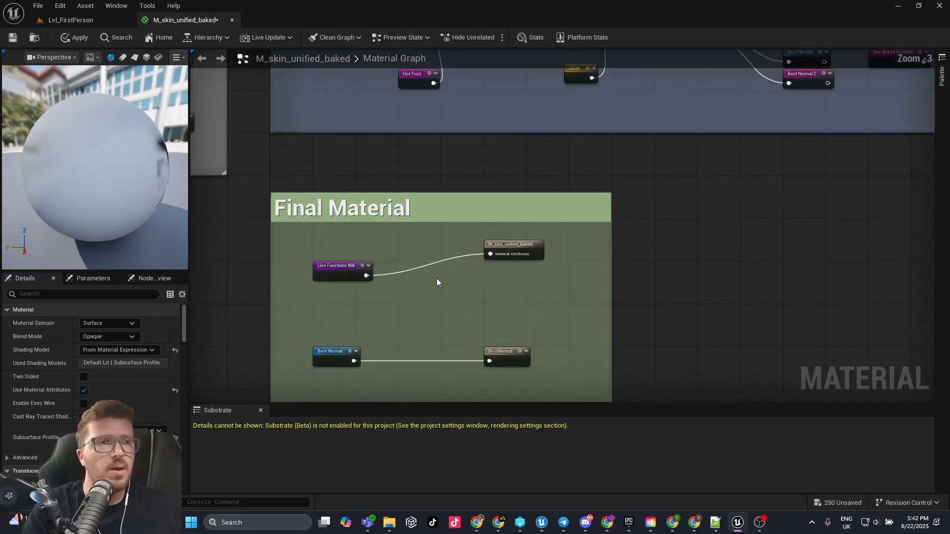
scroll(312, 245, down, 4)
scroll(280, 260, up, 3)
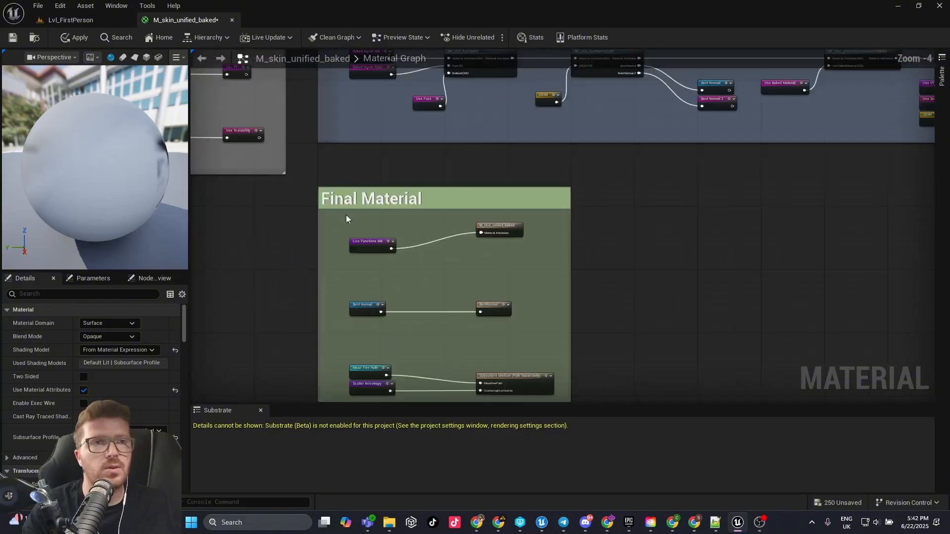
drag(344, 132, 645, 401)
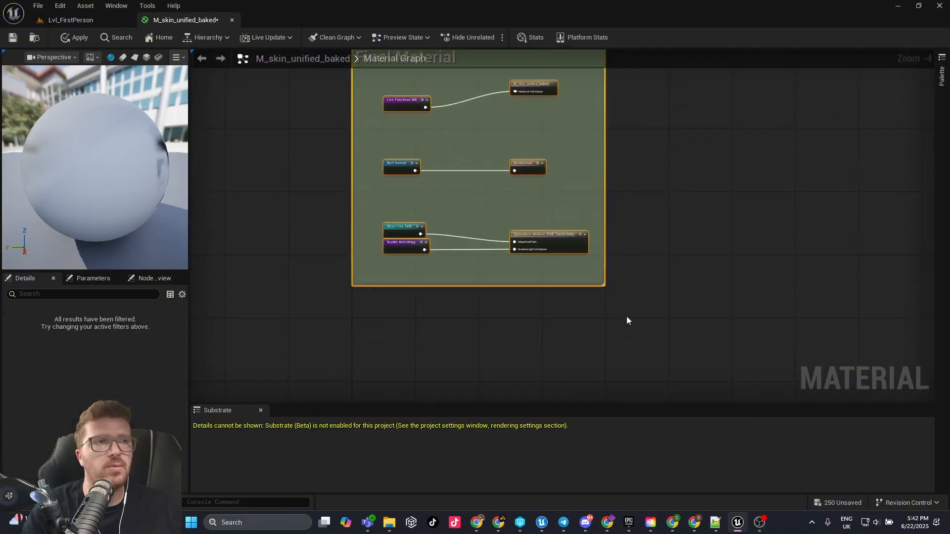
click(627, 316)
right_drag(585, 156, 569, 258)
scroll(519, 190, up, 4)
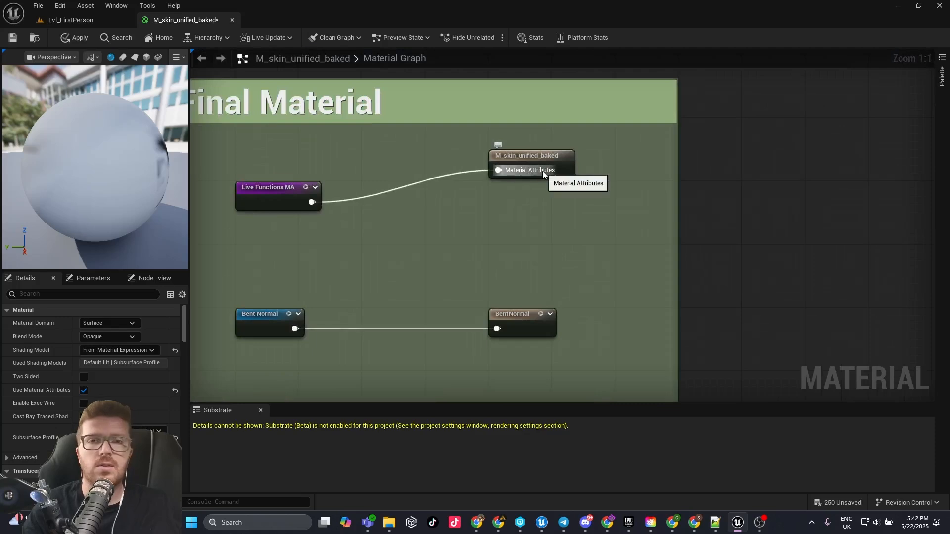
right_drag(316, 205, 434, 228)
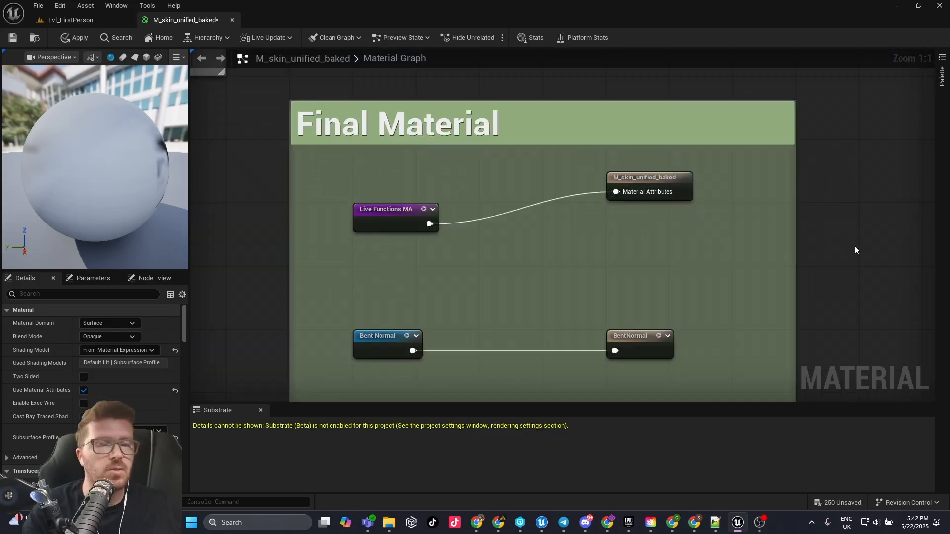
- Align Live Functions MA with the material output and branch a SetMaterialAttributes node from it
drag(386, 209, 472, 240)
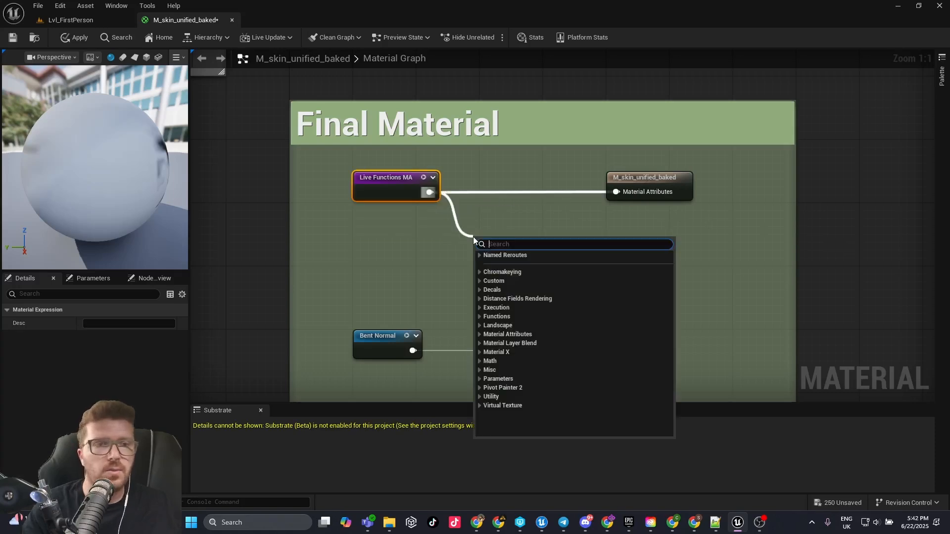
text(set)
key(Return)
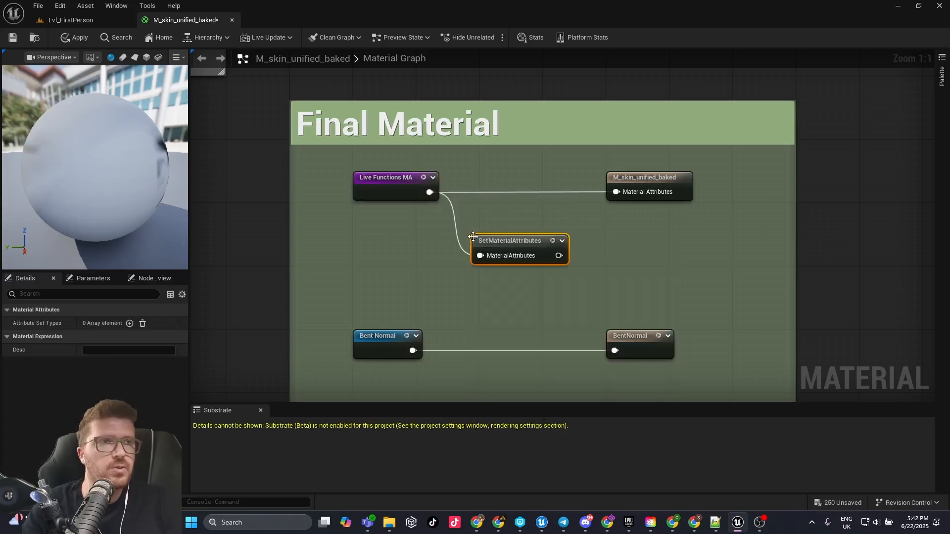
drag(516, 238, 506, 204)
right_drag(484, 274, 477, 260)
- Duplicate the SetMaterialAttributes node below the original and add nine attributes to the copy, from Base Color through Normal
key(ctrl+d)
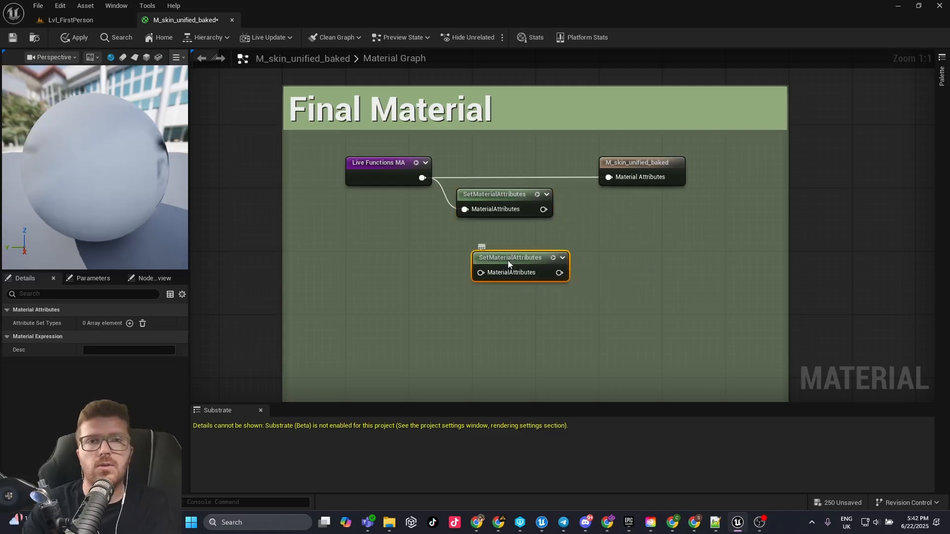
drag(507, 260, 493, 261)
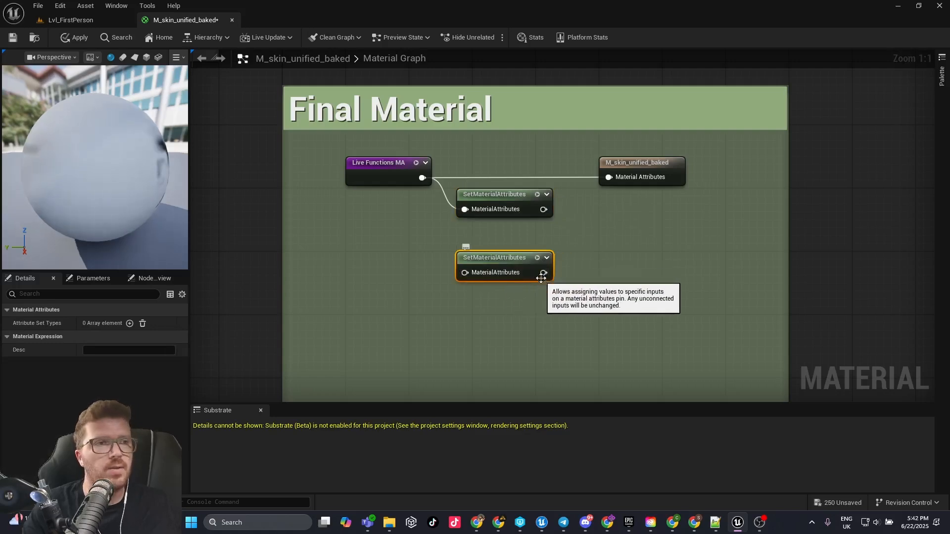
click(130, 323)
click(129, 324)
click(129, 324)
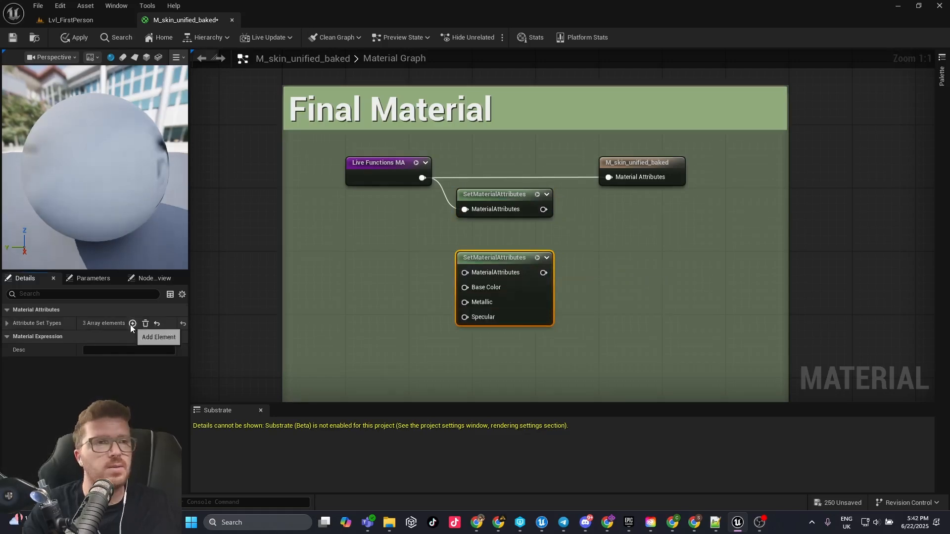
click(130, 324)
click(130, 323)
- Add a BlendMaterialAttributes node with the upper SetMaterialAttributes output feeding input A
click(620, 144)
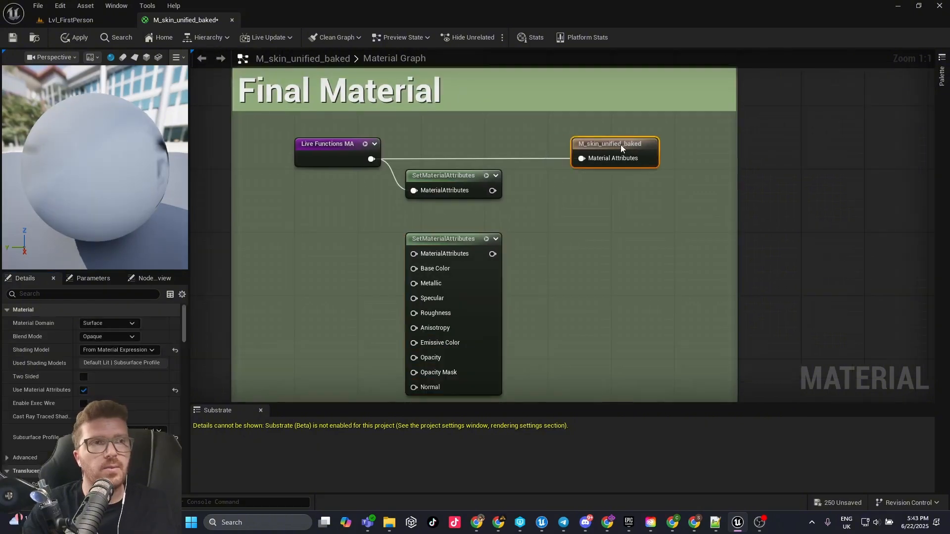
drag(492, 191, 531, 193)
text(blen)
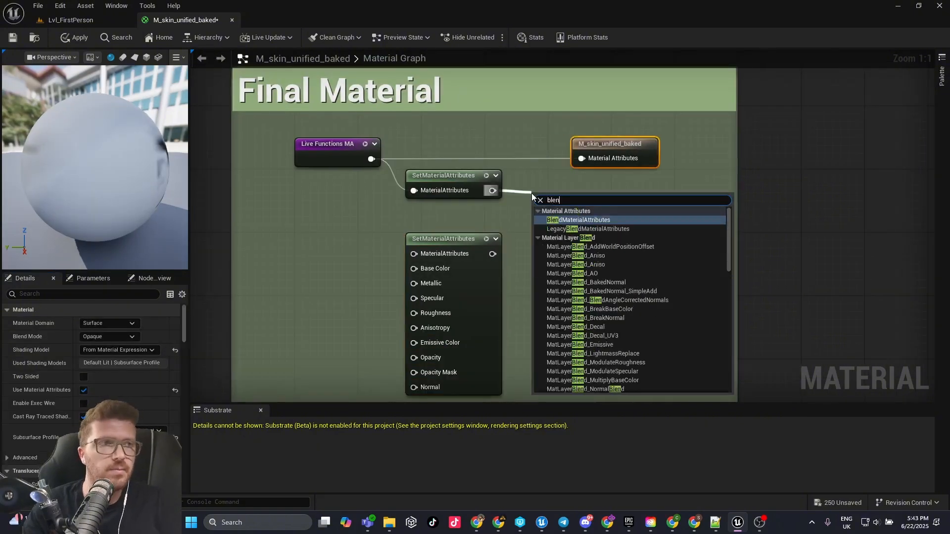
key(Return)
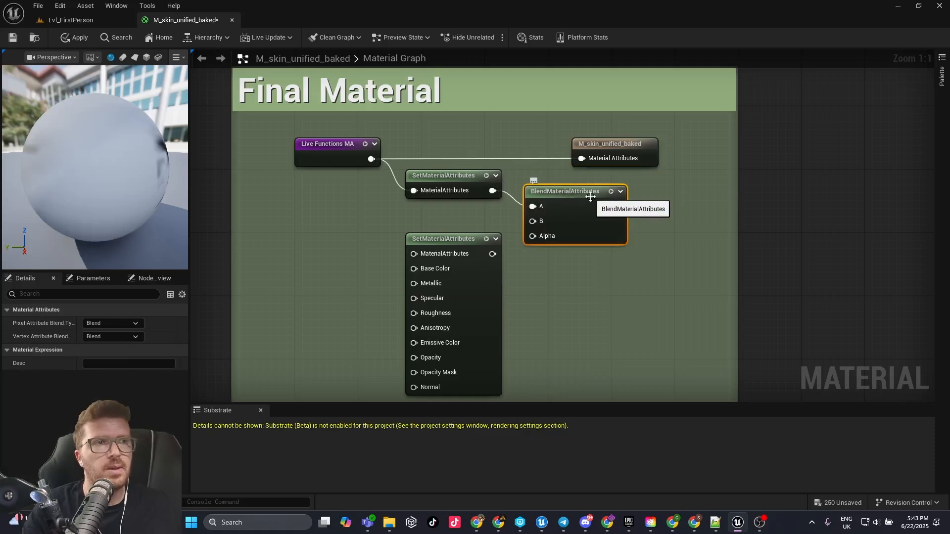
drag(577, 199, 588, 207)
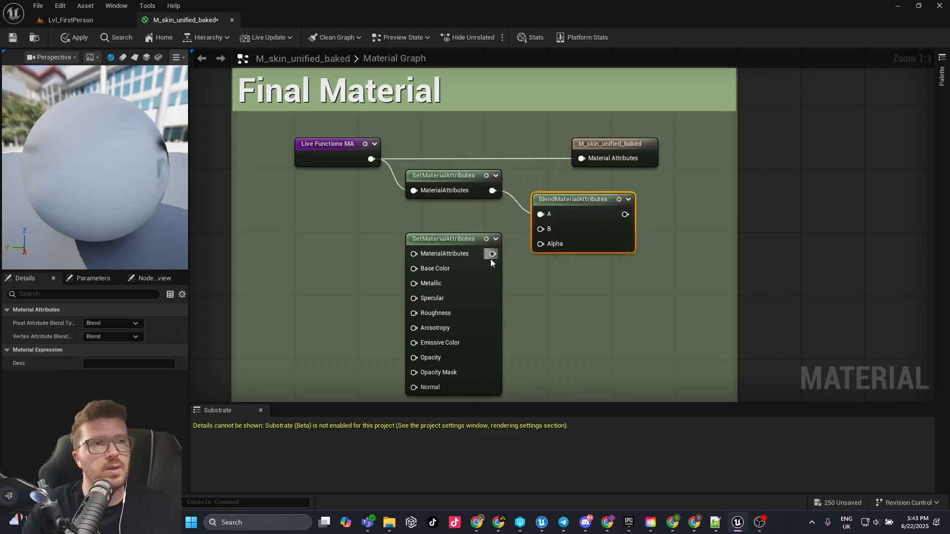
- Connect the lower SetMaterialAttributes to the blend's B input and the blend output to the final Material Attributes
click(475, 245)
drag(492, 253, 542, 231)
drag(622, 218, 581, 161)
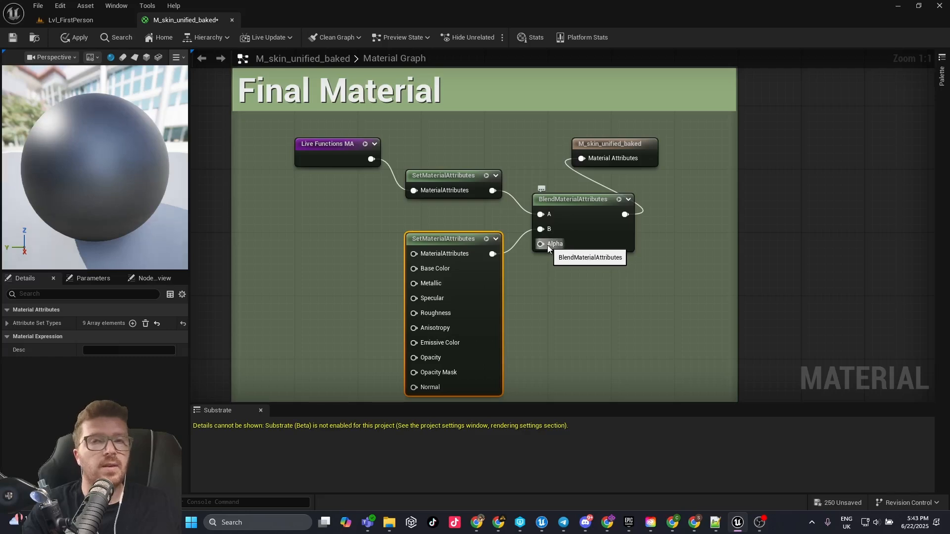
- Add a Vertex Color node and connect its red channel to the Alpha of BlendMaterialAttributes
scroll(666, 260, down, 2)
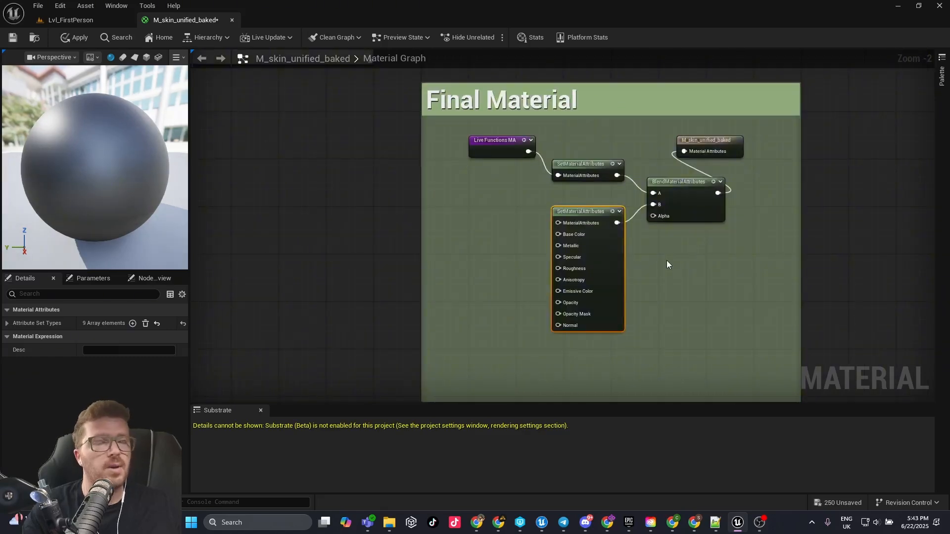
click(631, 262)
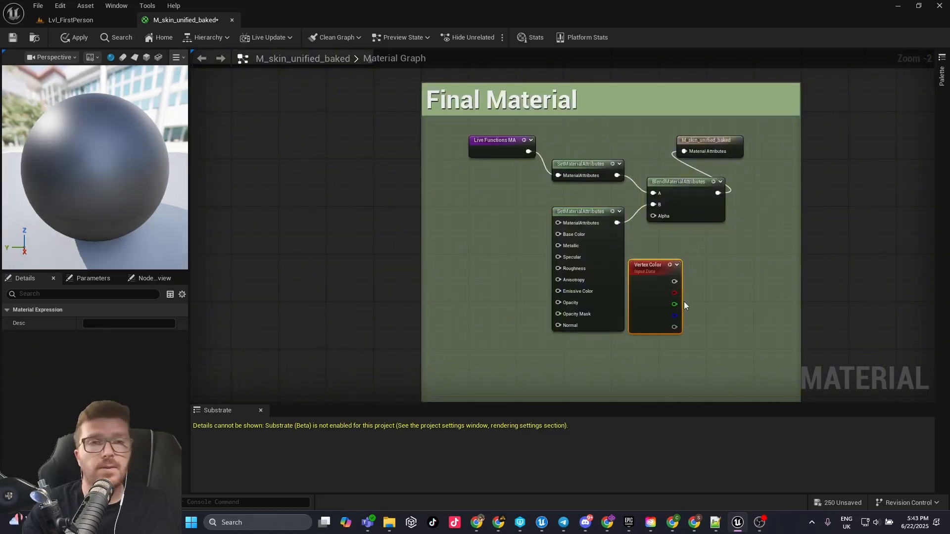
right_drag(694, 291, 638, 298)
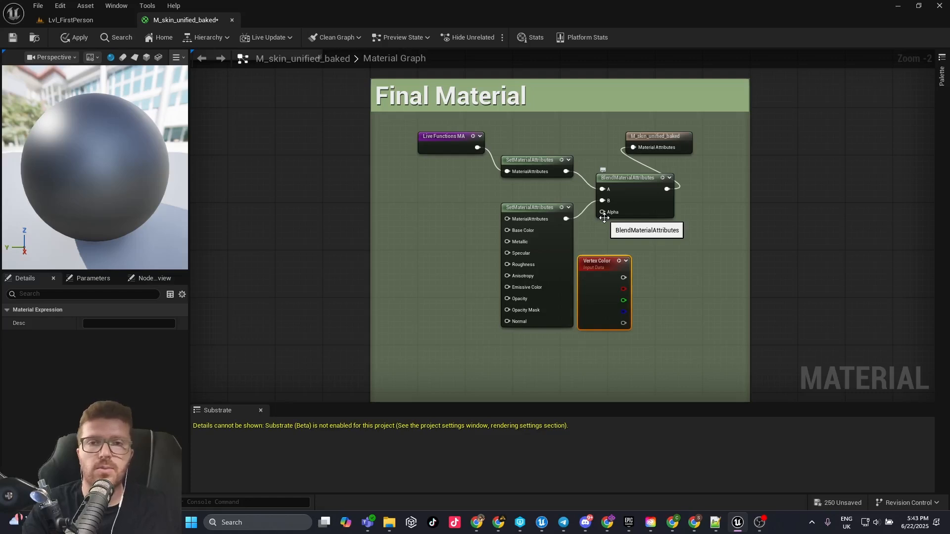
scroll(604, 218, up, 1)
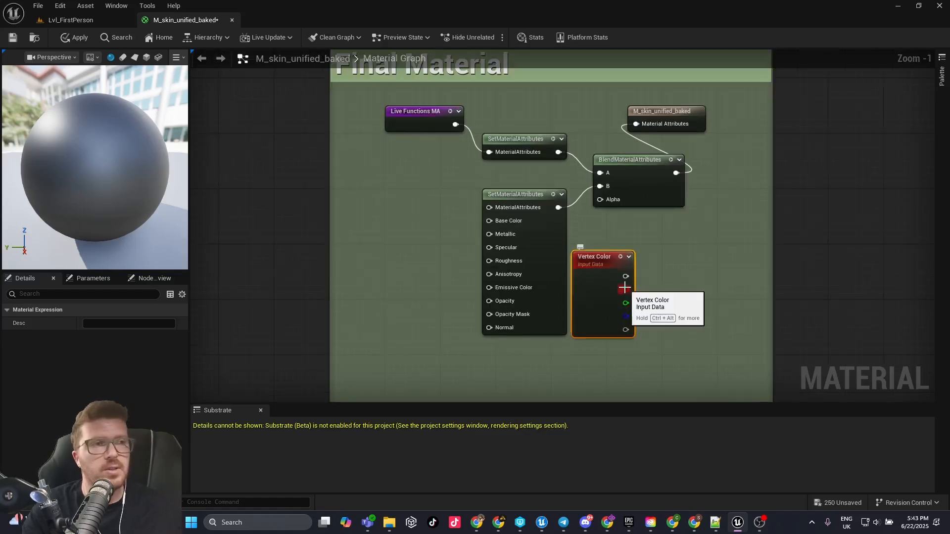
drag(625, 290, 598, 198)
- Add a Texture Sample beside the lower SetMaterialAttributes and convert it to a parameter named ZombieSkinTexture
right_drag(507, 212, 613, 210)
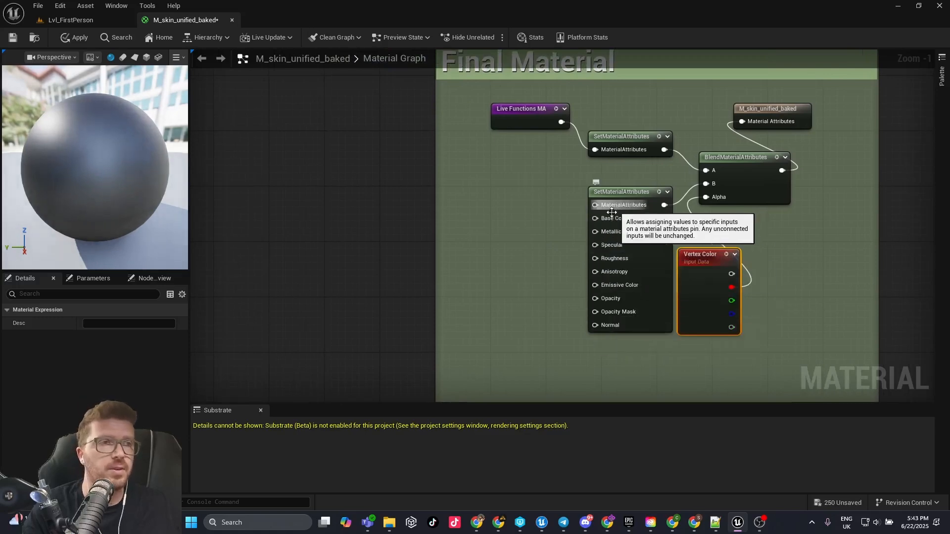
key(t)
click(456, 195)
right_click(492, 188)
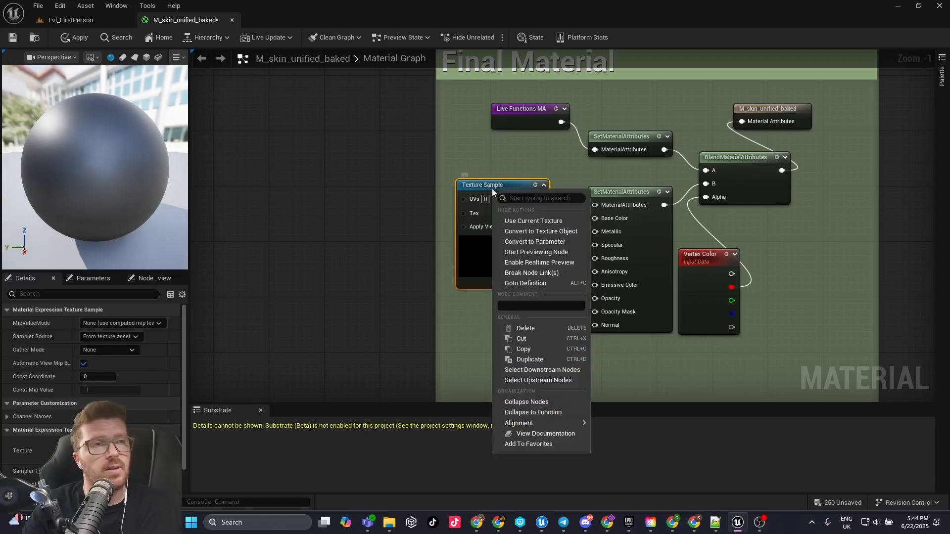
click(535, 241)
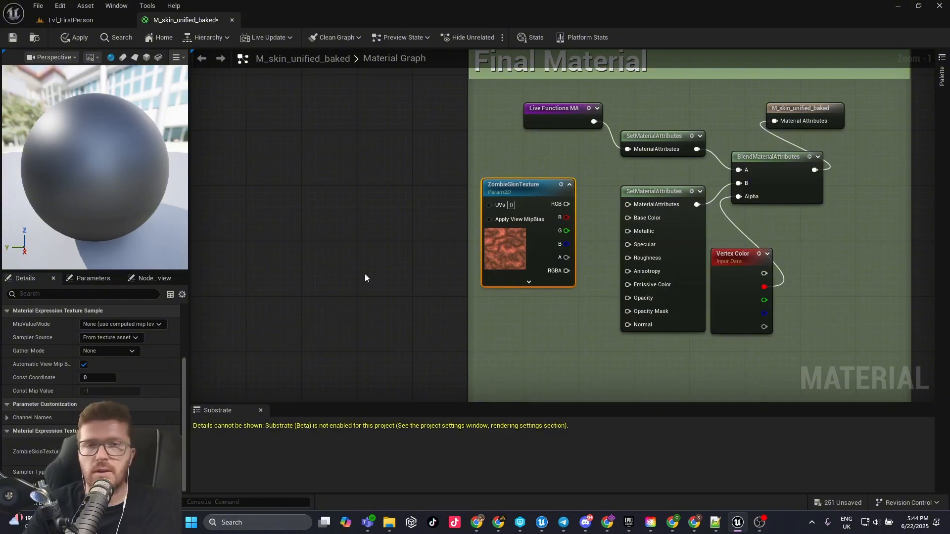
- Feed ZombieSkinTexture's UVs from a TextureCoordinate through a Multiply node, and connect its RGB to Base Color
click(320, 201)
right_click(320, 201)
text(text)
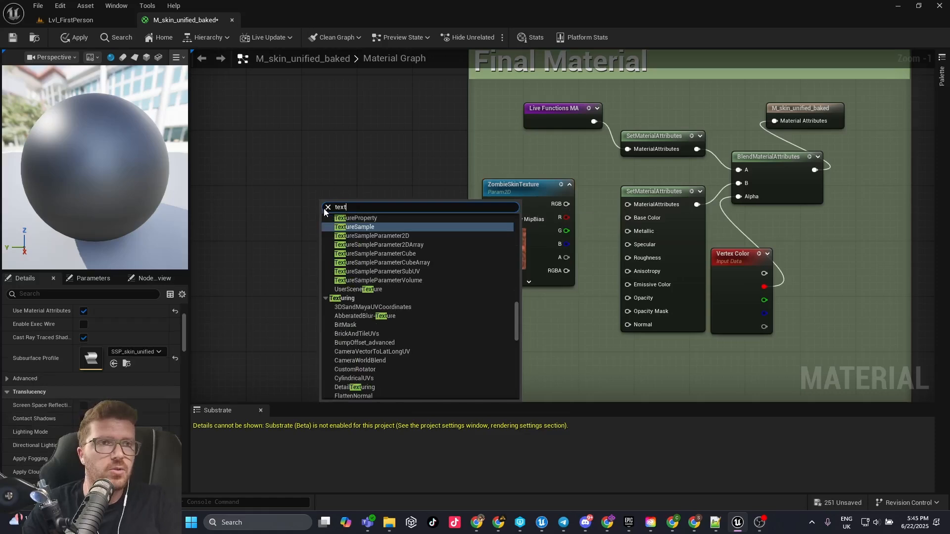
key(BackSpace)
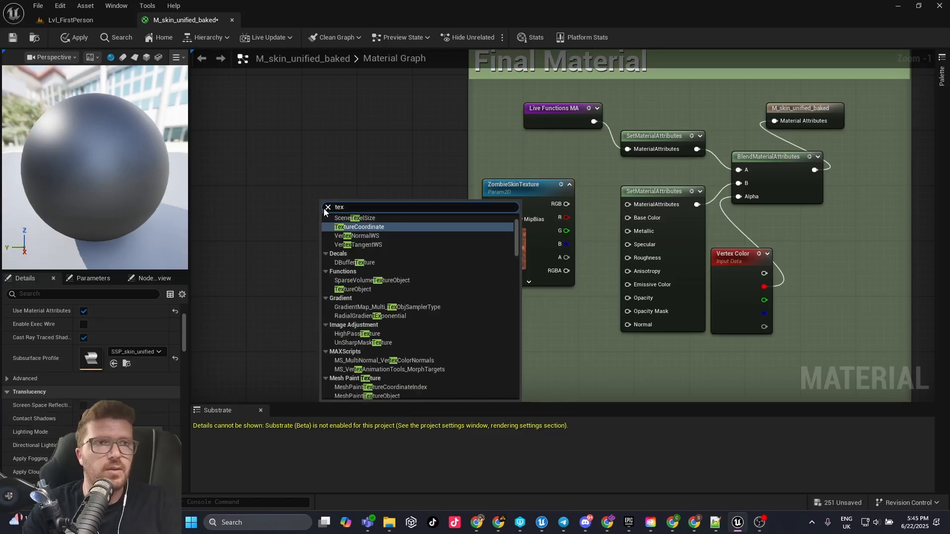
key(Return)
drag(348, 199, 308, 198)
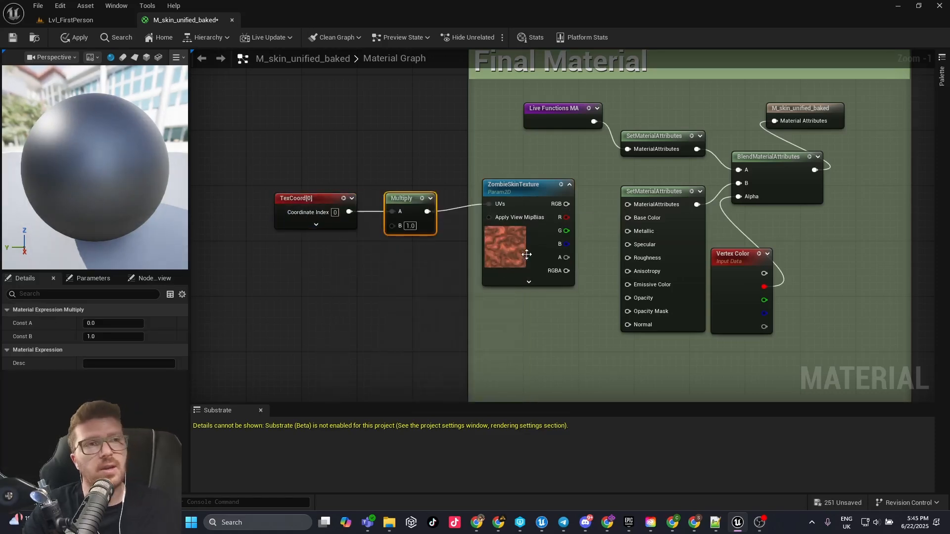
drag(565, 204, 627, 217)
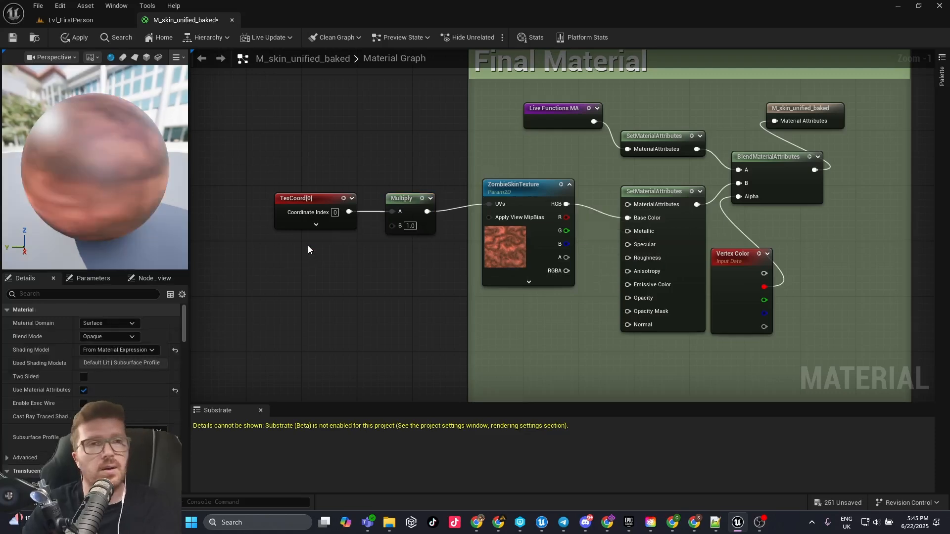
- Add a scalar parameter named TextureSize with default value 1.0 and connect it to the Multiply node's B input
click(308, 246)
right_click(330, 255)
click(378, 283)
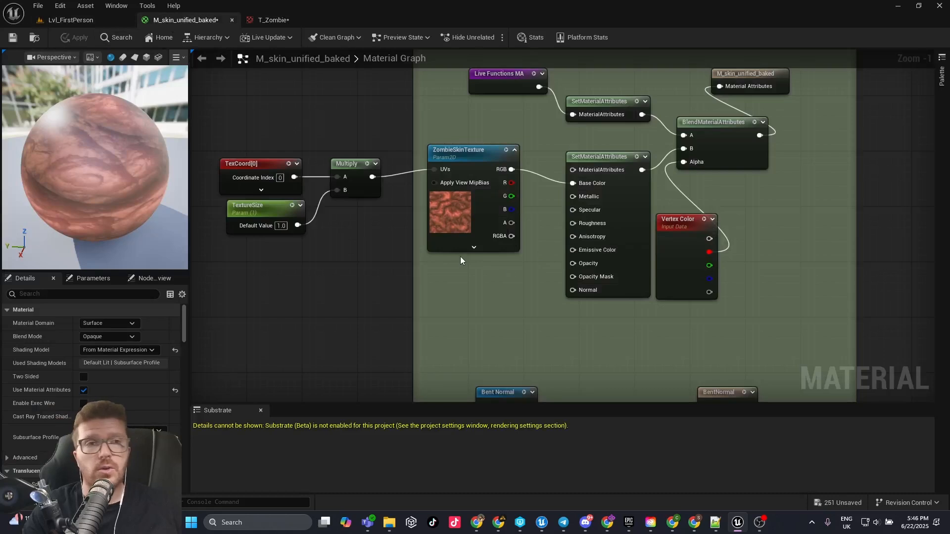
drag(347, 255, 303, 184)
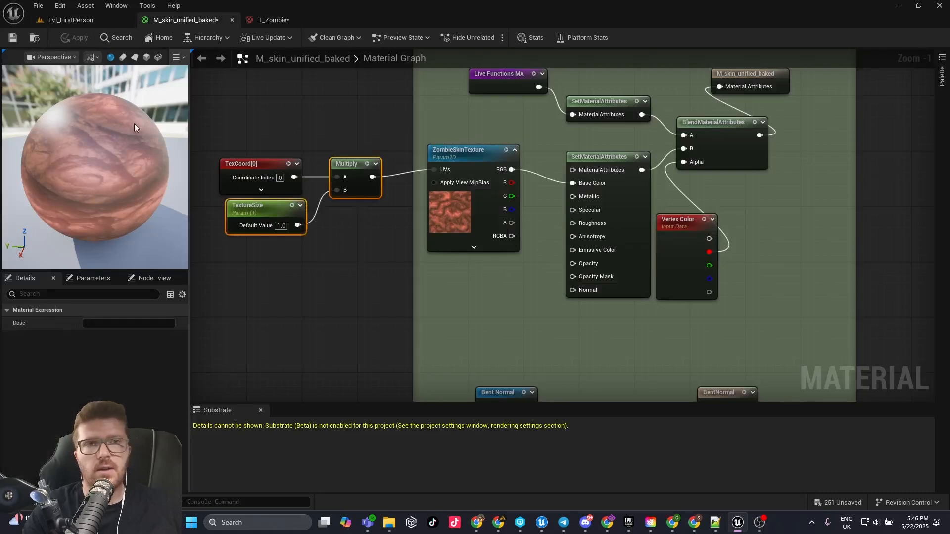
click(386, 285)
click(361, 173)
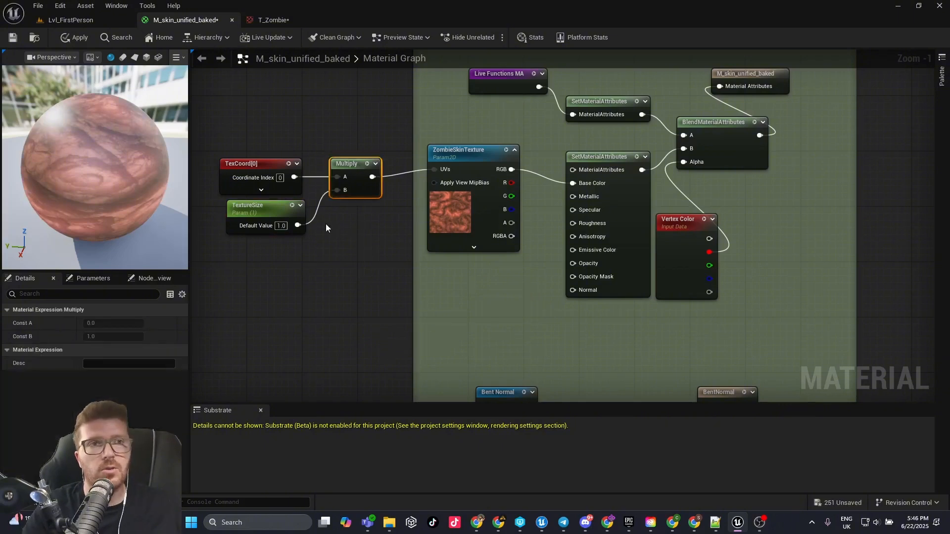
- Duplicate the Multiply and TextureSize nodes below the texture sample and rename the copied parameter RoughnessPower
shift+click(277, 212)
key(ctrl+d)
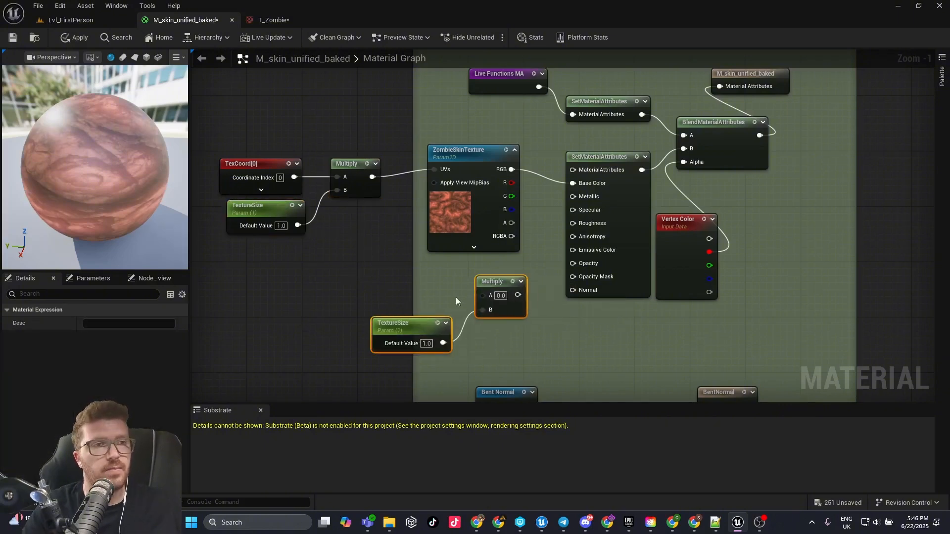
click(396, 326)
drag(124, 323, 57, 319)
text(Rougne)
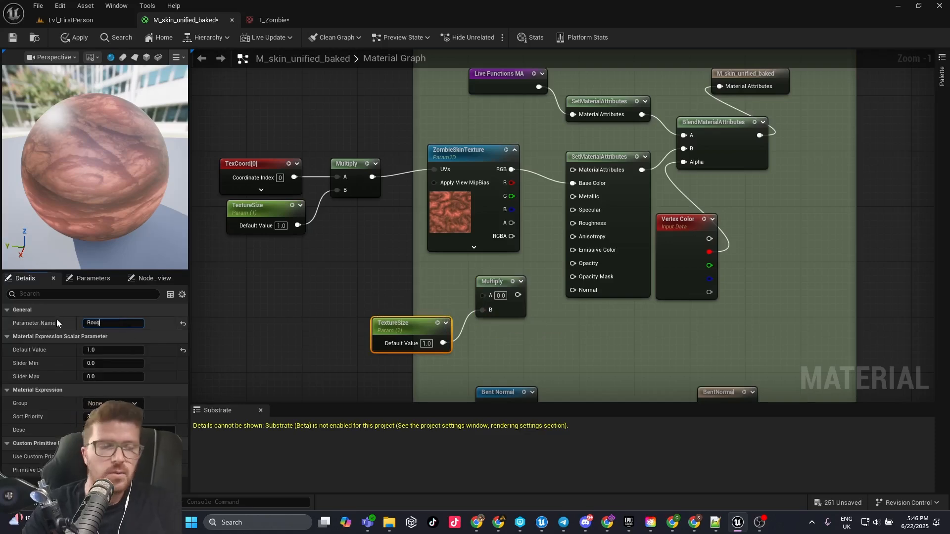
key(BackSpace)
key(BackSpace)
text(hnessPower)
key(Return)
- Connect ZombieSkinTexture's R channel through the new Multiply and a OneMinus node to Roughness on the lower SetMaterialAttributes
drag(511, 182, 532, 296)
text(one)
key(Return)
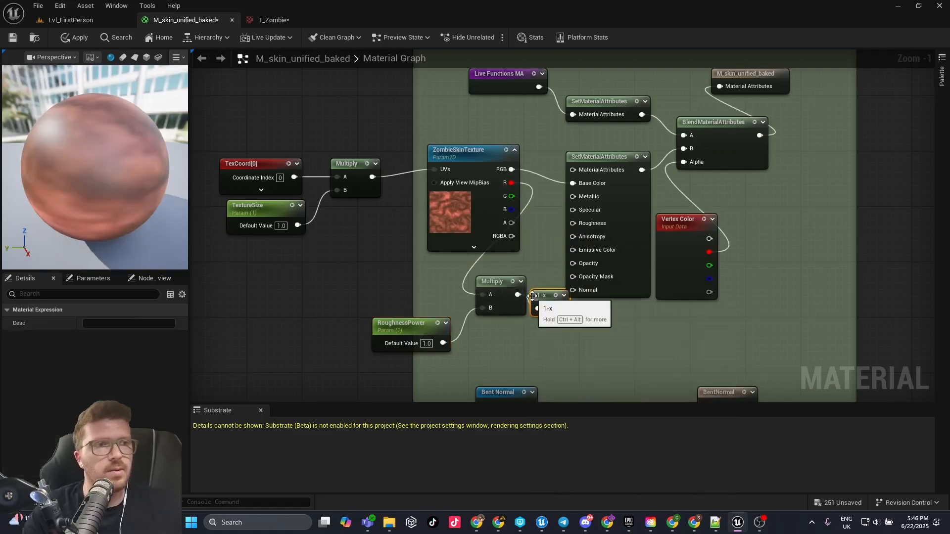
drag(564, 308, 572, 224)
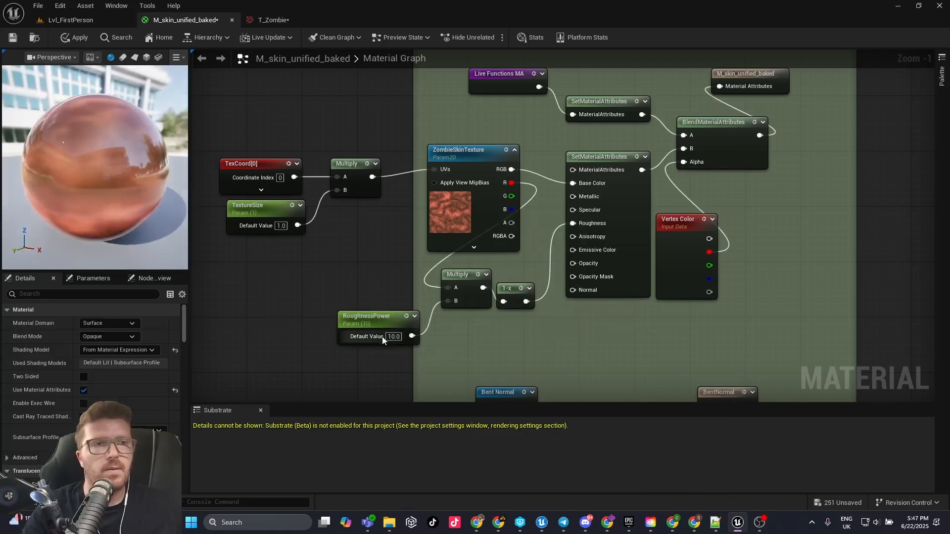
- Try RoughnessPower default values of 0.0, 0.3 and 5.0 on the preview sphere and settle on 3.0
text(0)
key(Return)
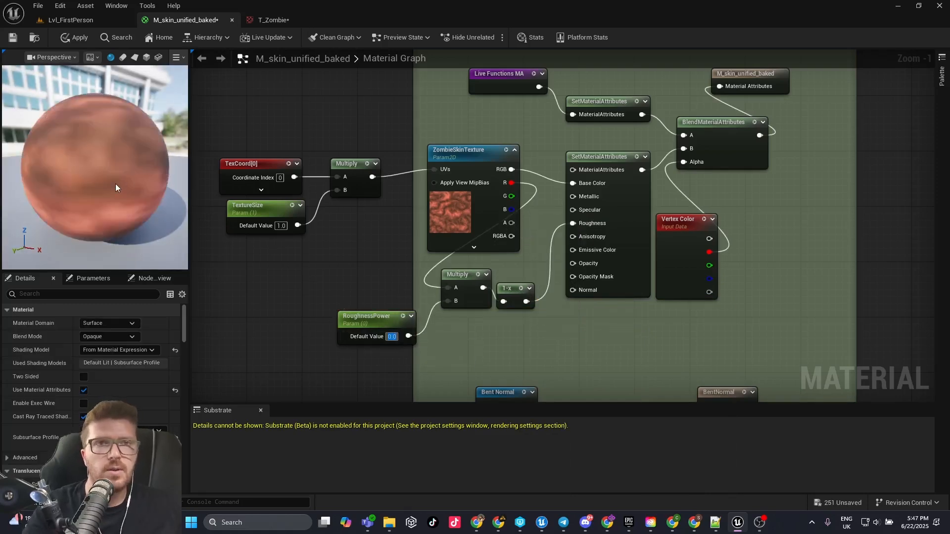
drag(94, 168, 149, 178)
text(3)
click(369, 284)
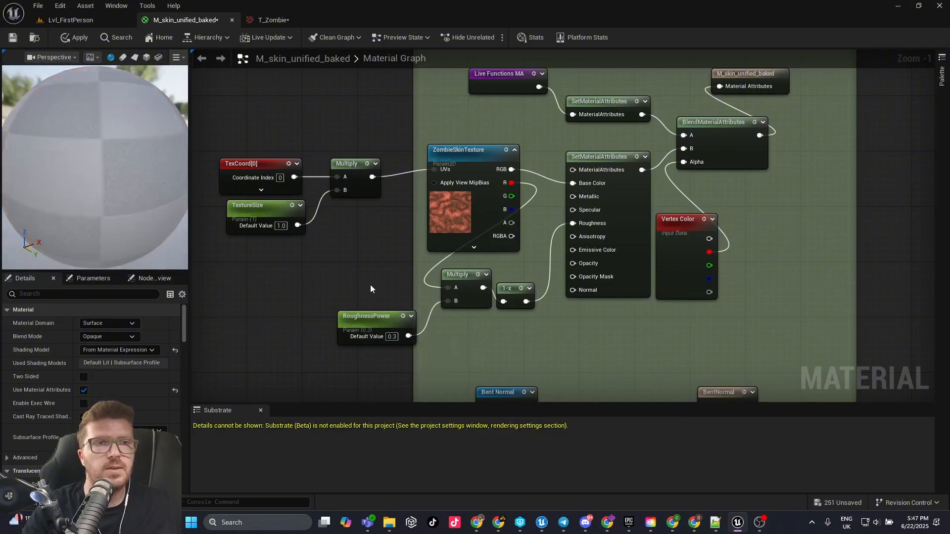
drag(387, 337, 399, 338)
text(5)
click(296, 281)
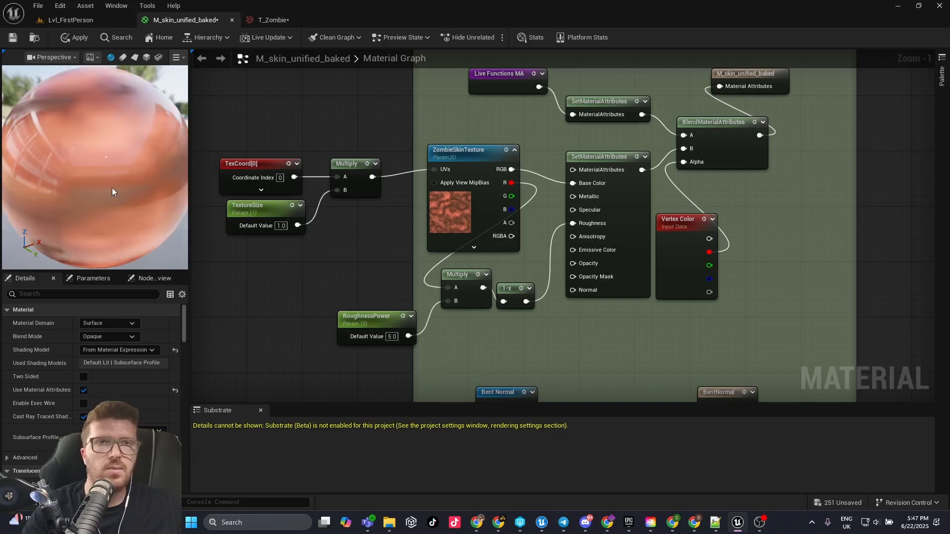
mouse_move(112, 188)
mouse_down()
mouse_move(134, 173)
mouse_move(109, 183)
mouse_move(134, 191)
mouse_move(145, 164)
mouse_move(124, 158)
mouse_move(148, 148)
mouse_move(119, 173)
mouse_up()
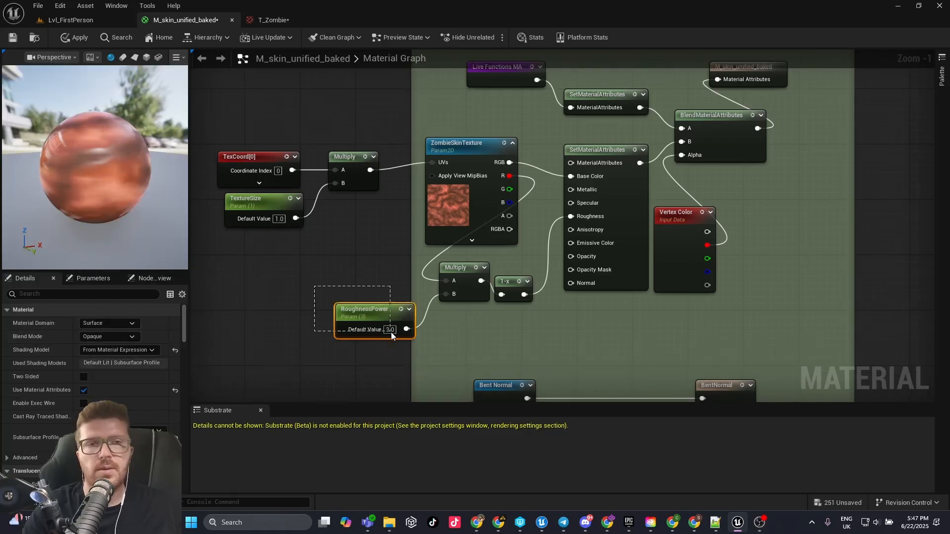
drag(392, 333, 388, 340)
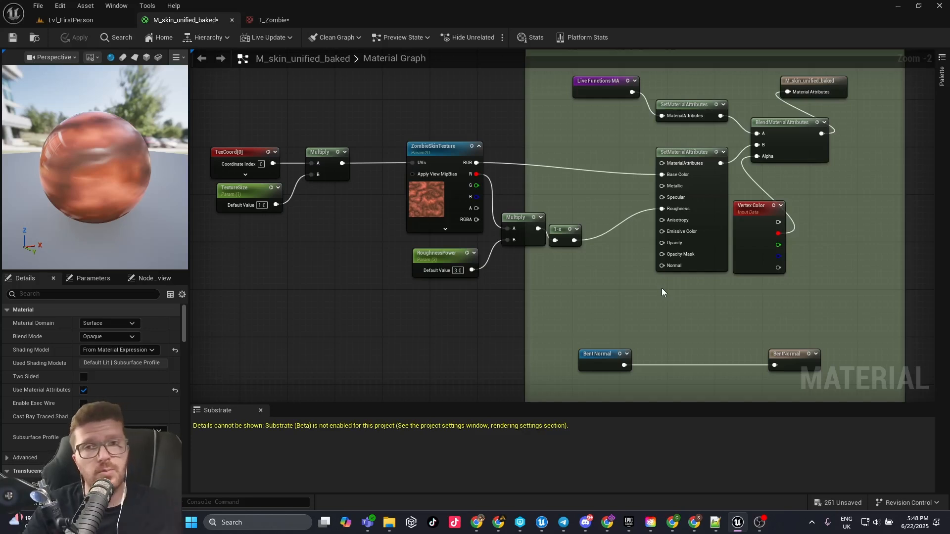
- Open the Lvl_FirstPerson level and examine the zombie skin on the character's arms and legs up close
right_drag(517, 274, 470, 278)
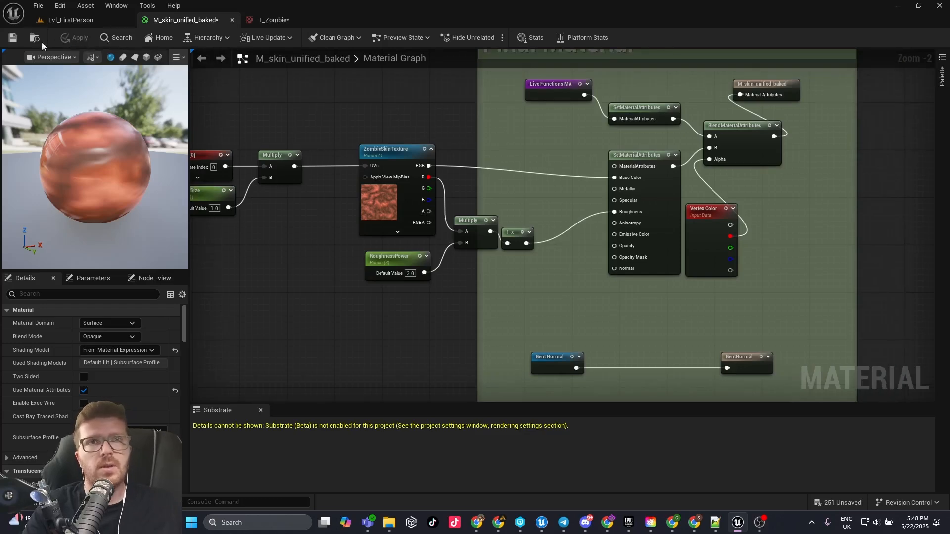
click(90, 23)
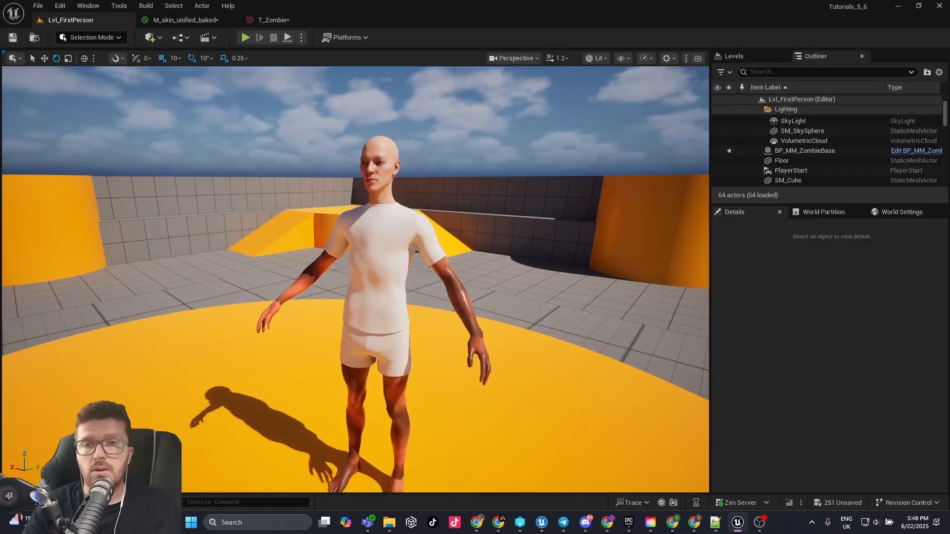
key(w)
right_drag(450, 285, 413, 286)
key(d)
key(s)
key(a)
mouse_move(455, 200)
right_down()
mouse_move(475, 200)
mouse_move(455, 200)
right_up()
key(w)
drag(464, 226, 460, 248)
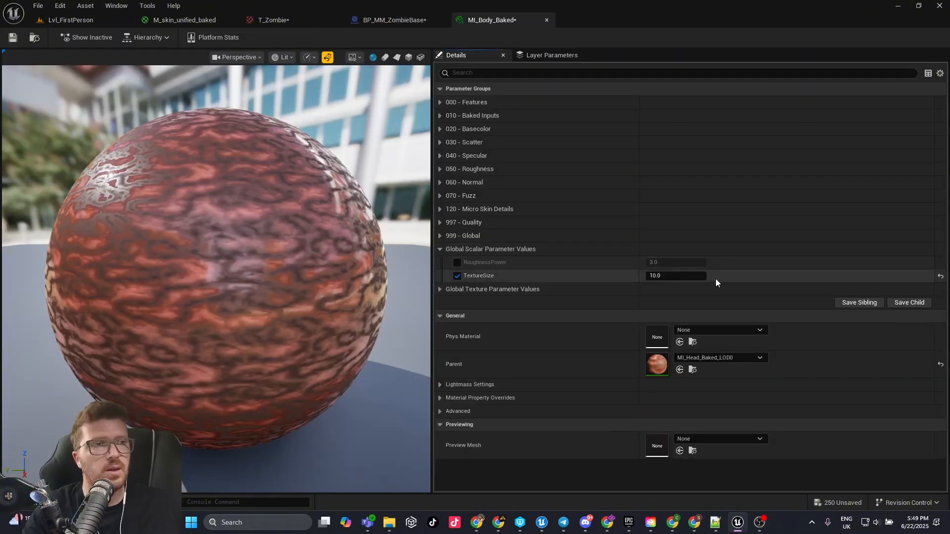
- Return to Lvl_FirstPerson, select the BP_MM_ZombieBase character and switch the editor to Mesh Paint mode
click(81, 21)
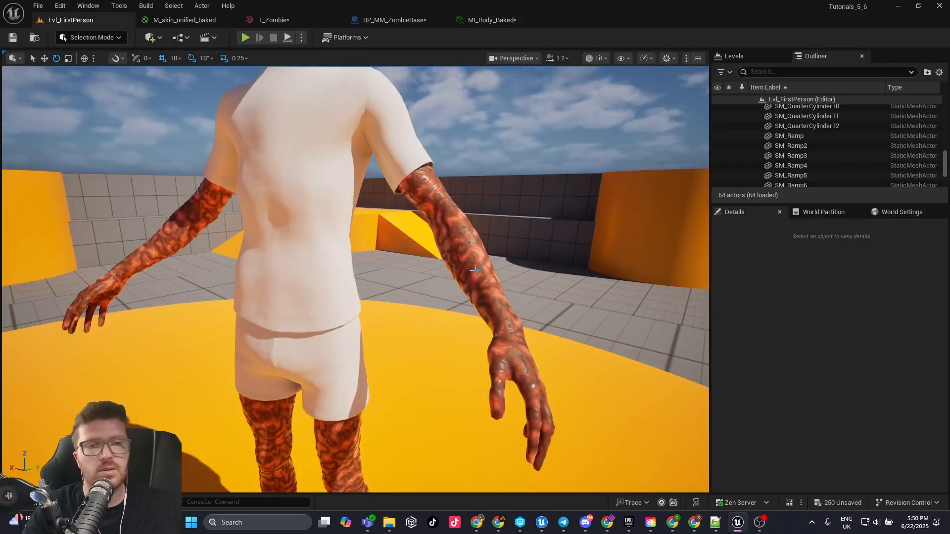
click(455, 252)
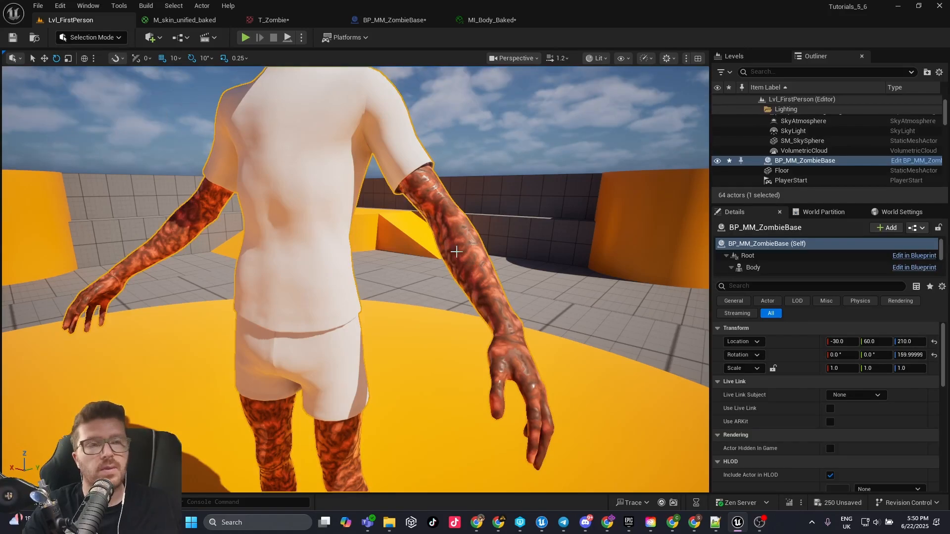
click(120, 39)
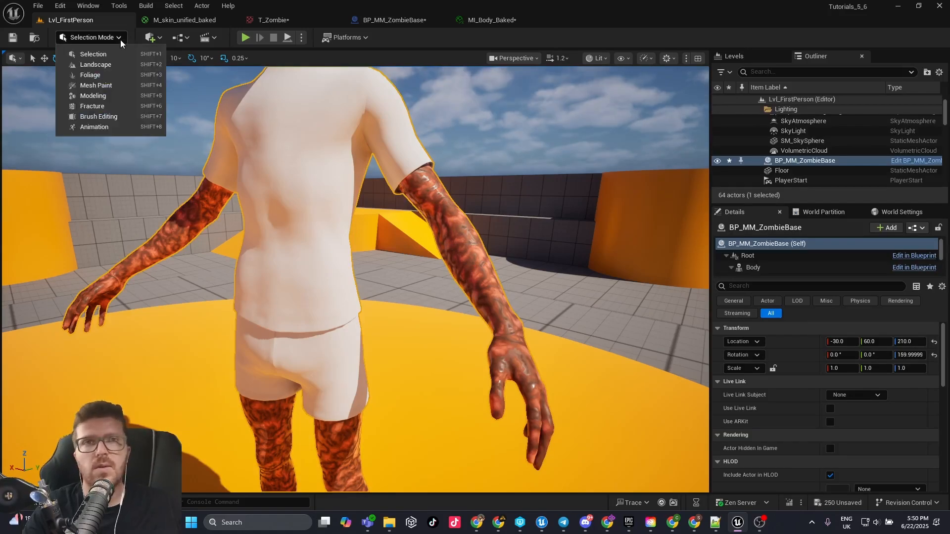
click(109, 87)
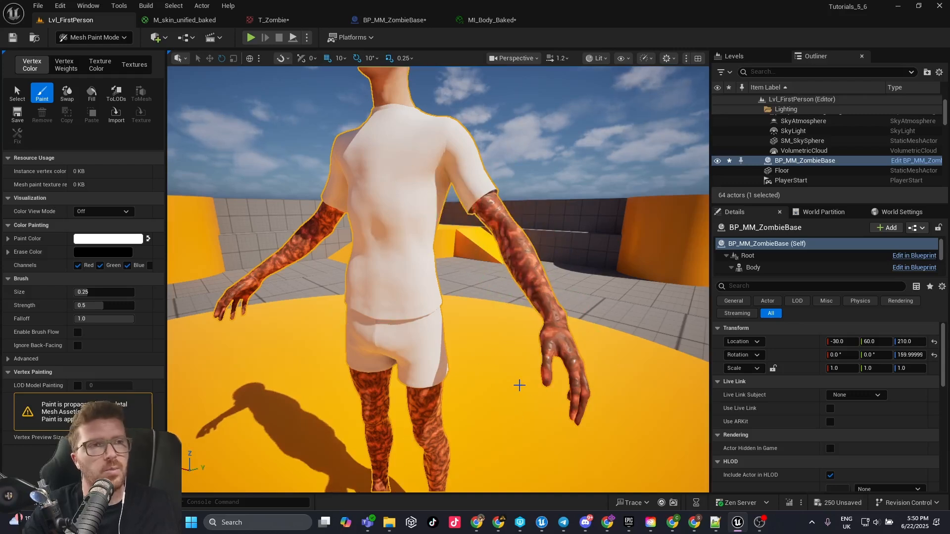
- Reduce the vertex color paint brush size to 0.1
key(bracketleft)
key(bracketleft)
key(bracketleft)
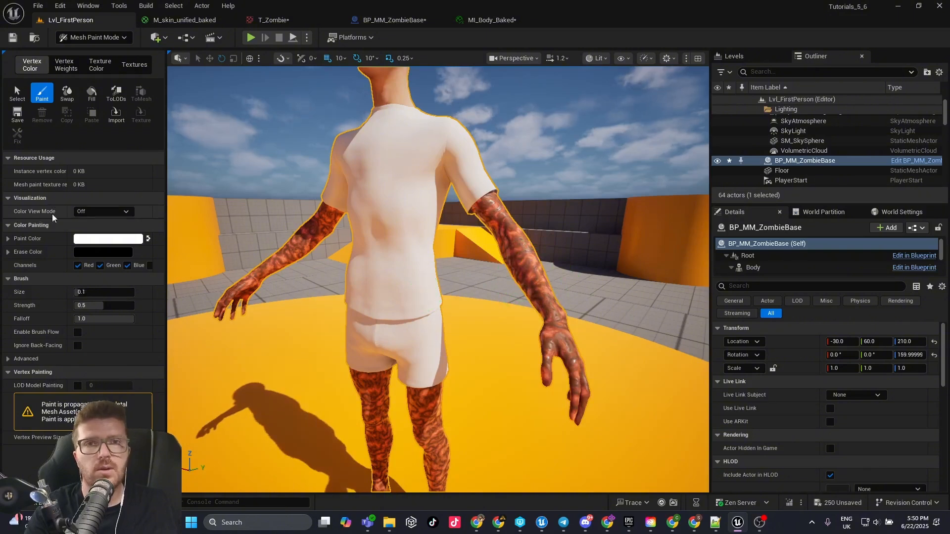
- Inspect the character's vertex colors with the Red Channel view mode, and set Color View Mode back to Off
click(111, 212)
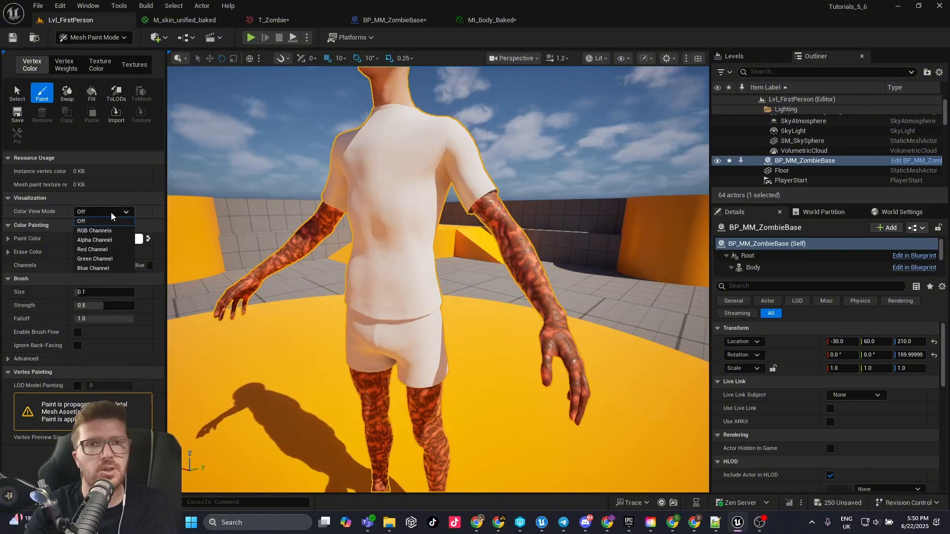
click(106, 249)
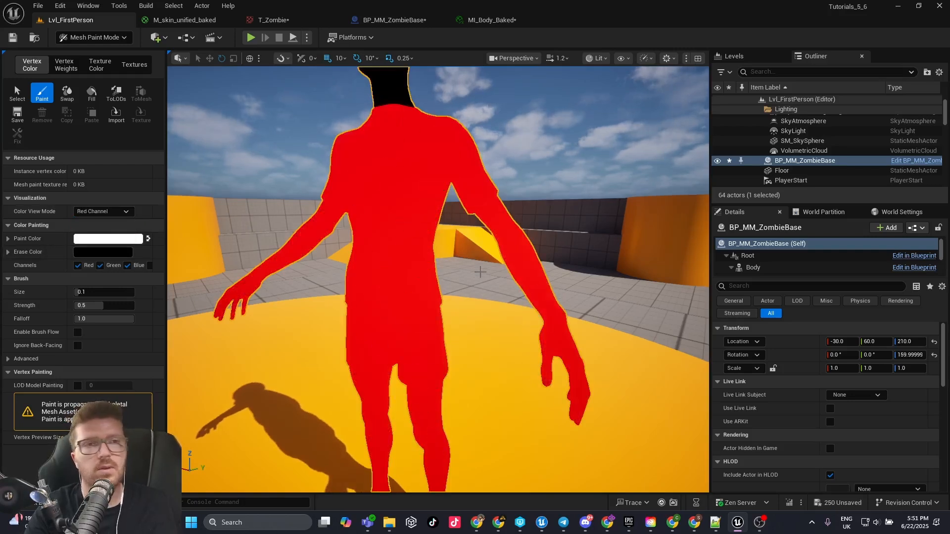
click(104, 211)
click(99, 222)
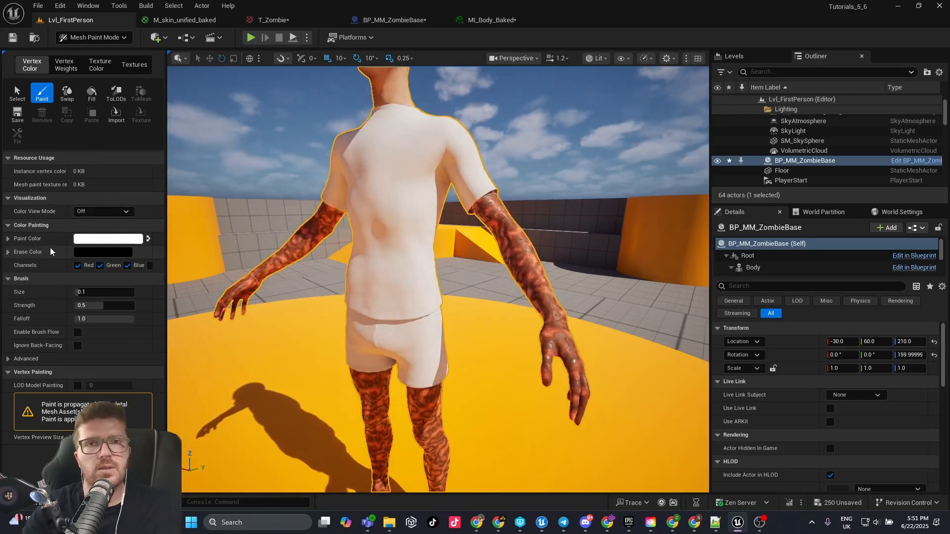
- Swap the paint and erase colors to make black the paint color
click(149, 240)
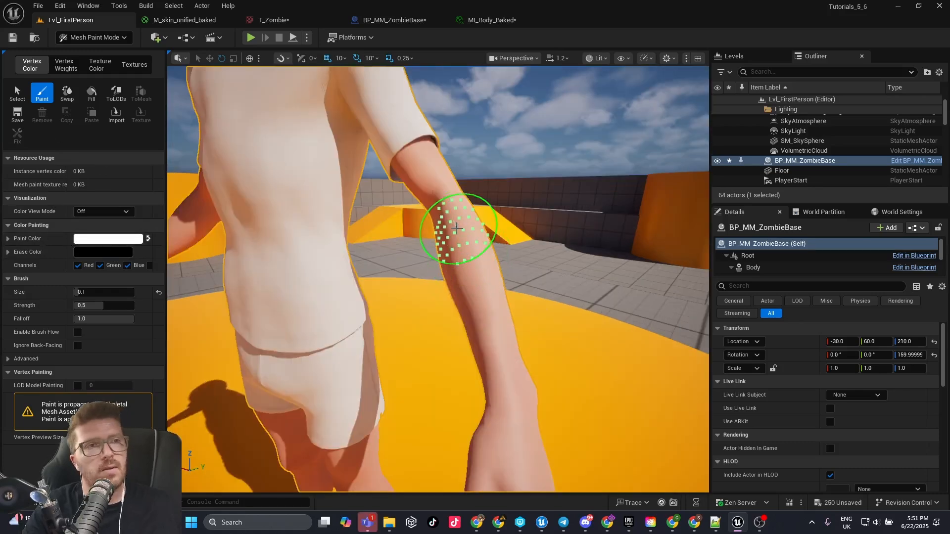
- Paint zombie skin in white along the character's left arm and partly erase it on the upper arm
drag(455, 220, 489, 317)
mouse_move(568, 285)
right_down()
mouse_move(559, 287)
mouse_move(601, 257)
right_up()
drag(433, 188, 445, 265)
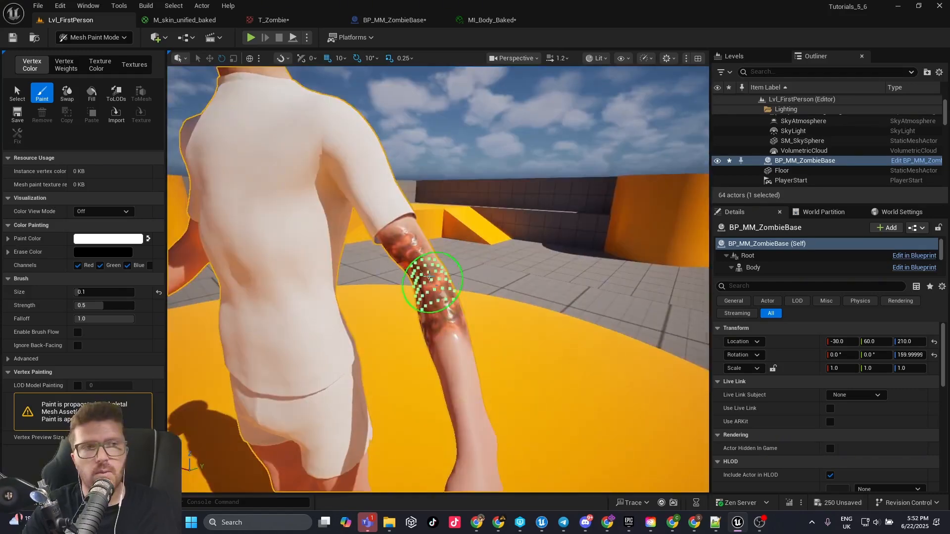
shift+drag(409, 237, 428, 266)
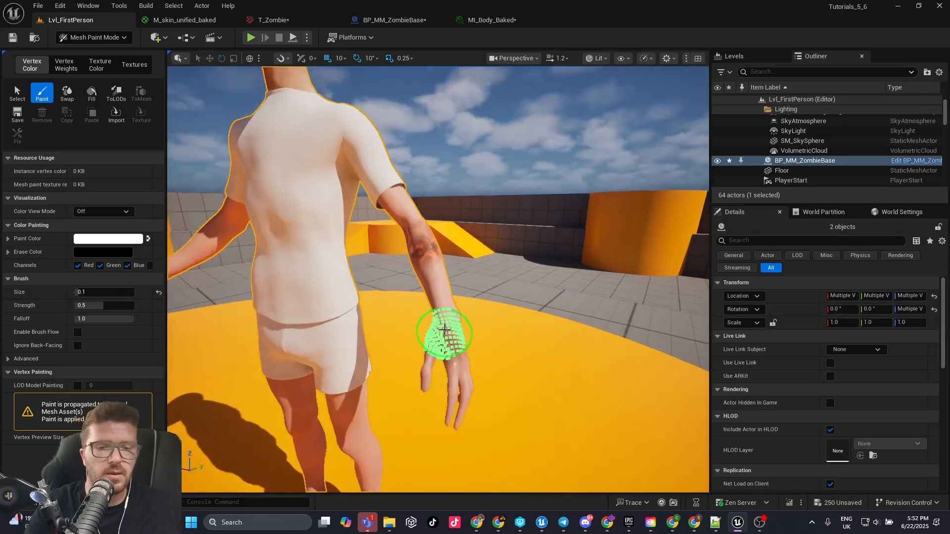
- Set the brush size to 0.075 and paint zombie skin onto the character's left wrist
key(bracketright)
key(bracketright)
key(bracketright)
click(445, 328)
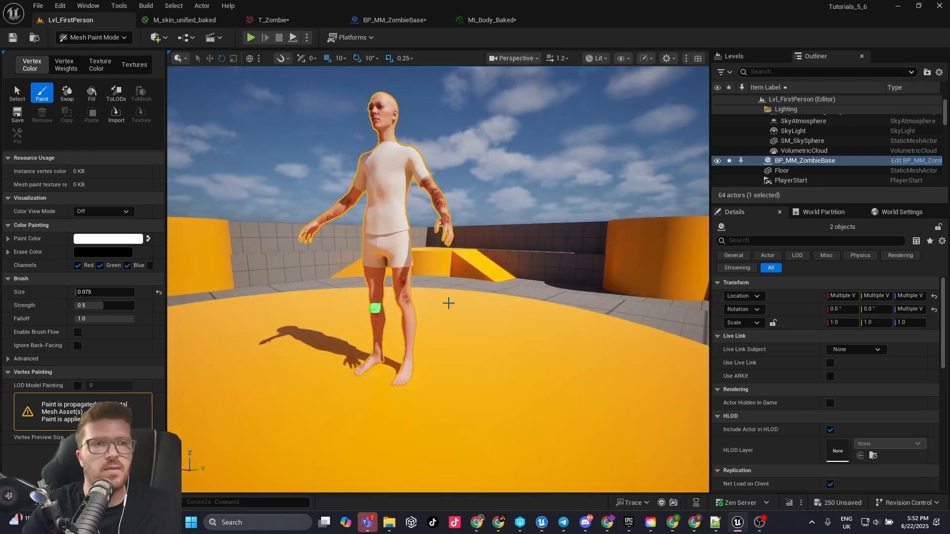
- Increase the brush size to 0.275 for painting zombie skin on the character's legs
key(bracketright)
key(bracketright)
key(bracketright)
key(bracketright)
key(bracketright)
key(bracketright)
key(bracketright)
key(bracketright)
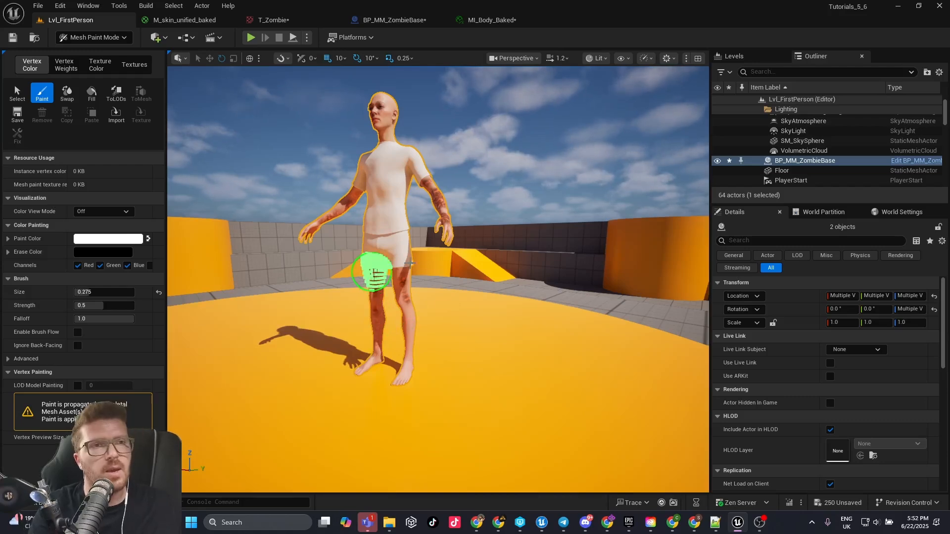
scroll(438, 277, up, 5)
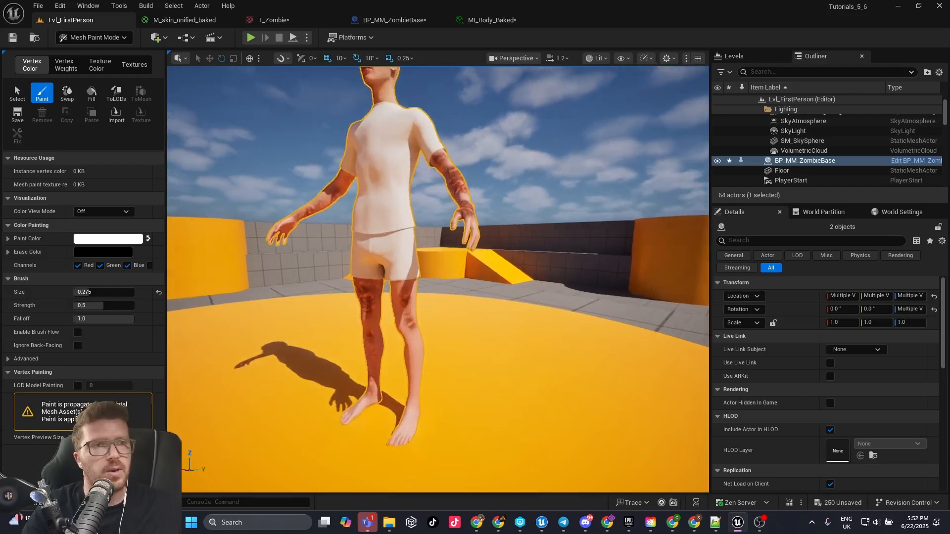